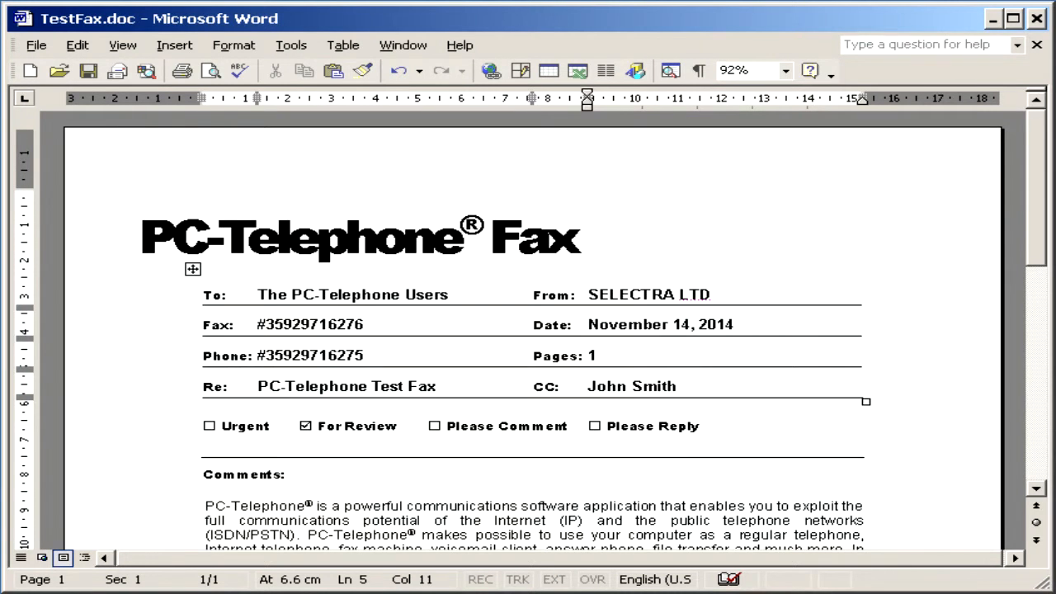
Bring up Word's File menu for the TestFax fax document.
{"action": "left_click", "coordinate": [37, 46]}
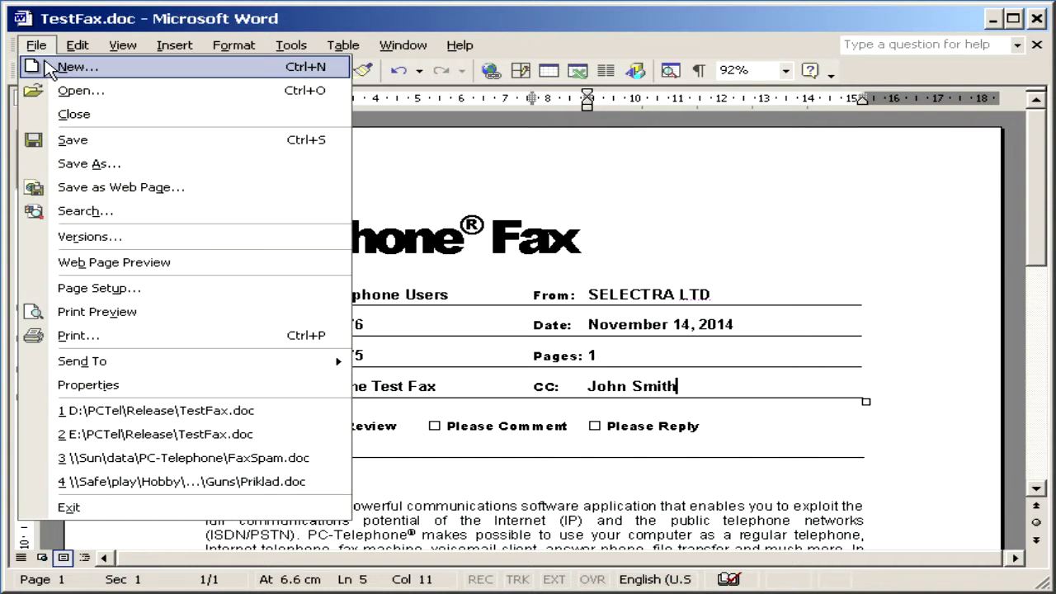
Print the document to the PC-Telephone Fax Printer, producing a new Outbox fax form.
{"action": "left_click", "coordinate": [74, 338]}
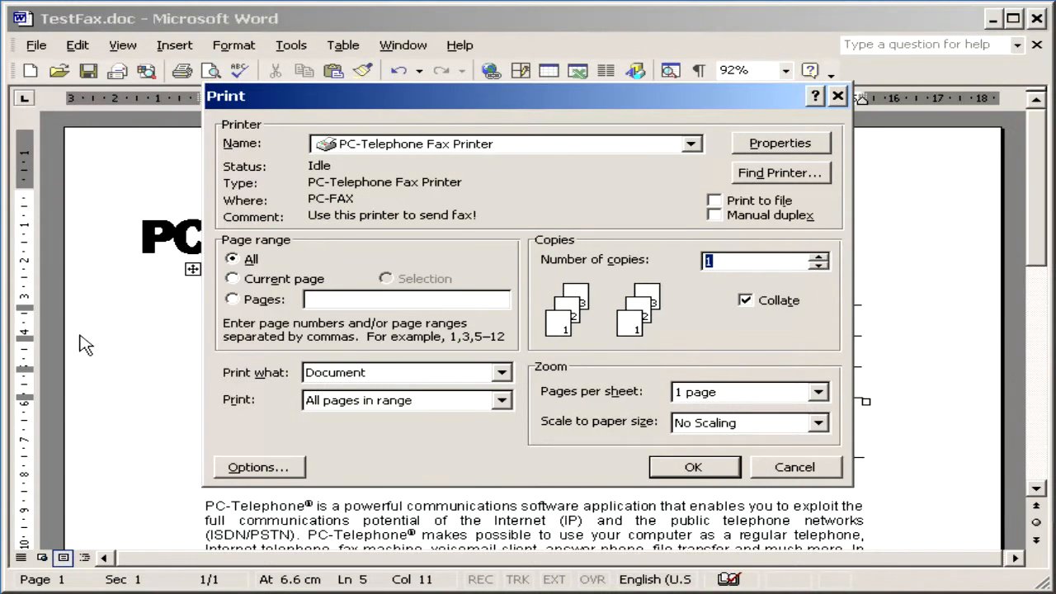
{"action": "left_click", "coordinate": [570, 146]}
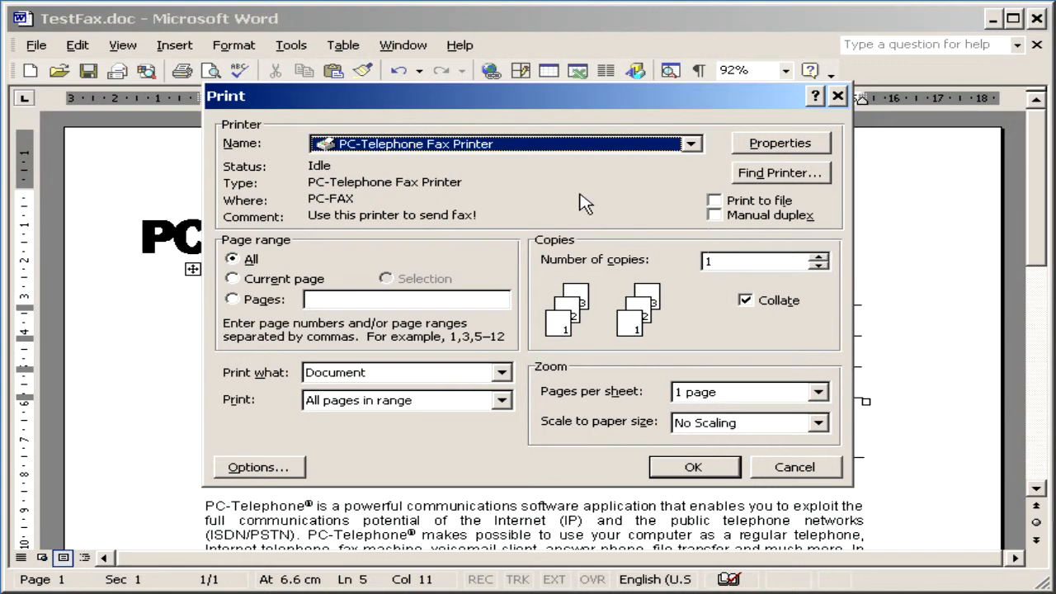
{"action": "left_click", "coordinate": [678, 472]}
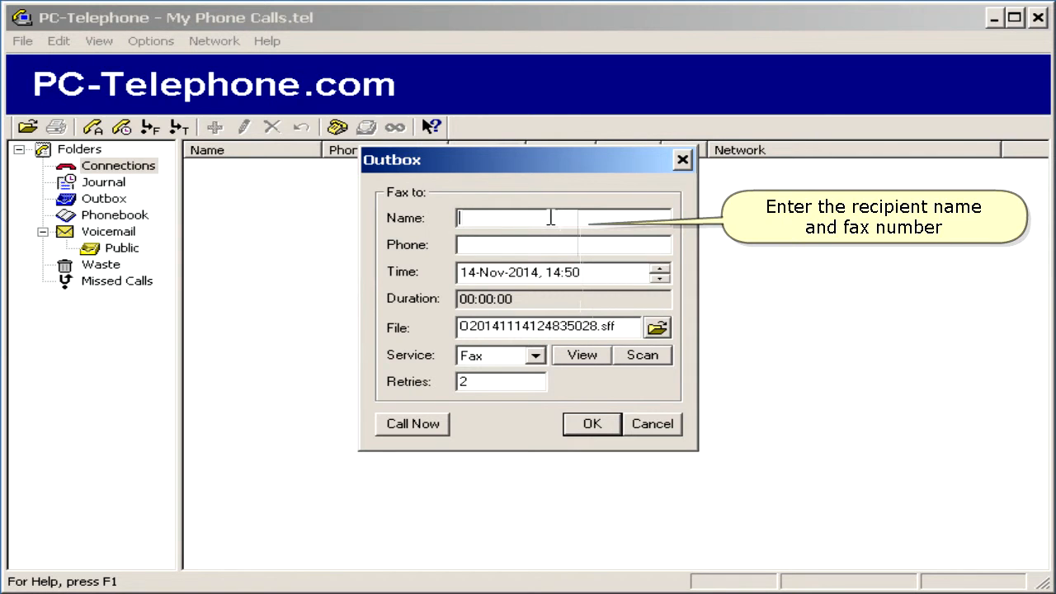
{"action": "type", "text": "Joh"}
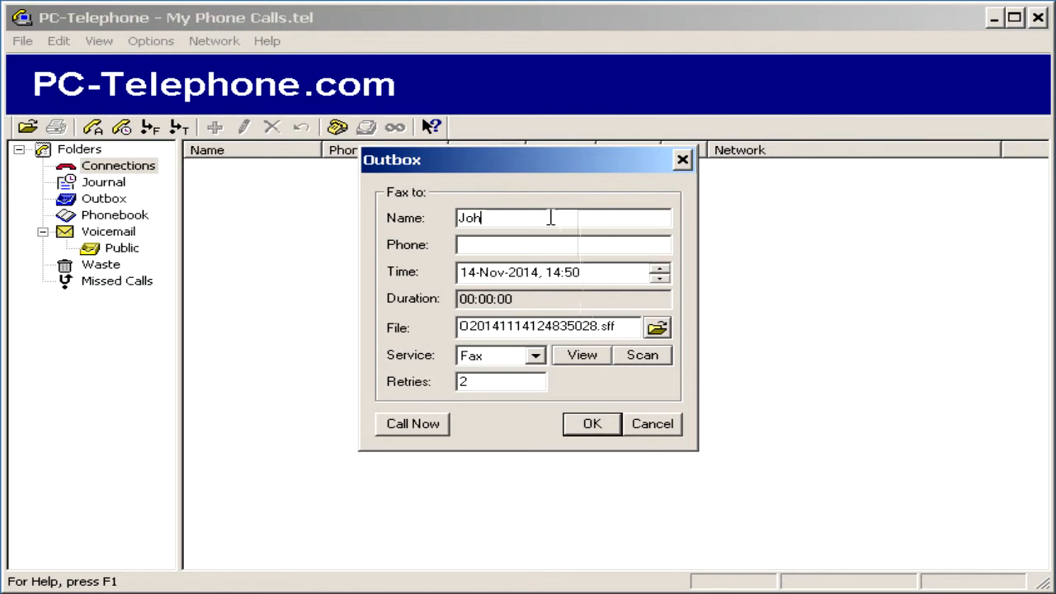
{"action": "type", "text": "n Smith"}
{"action": "right_click", "coordinate": [522, 244]}
{"action": "left_click", "coordinate": [566, 314]}
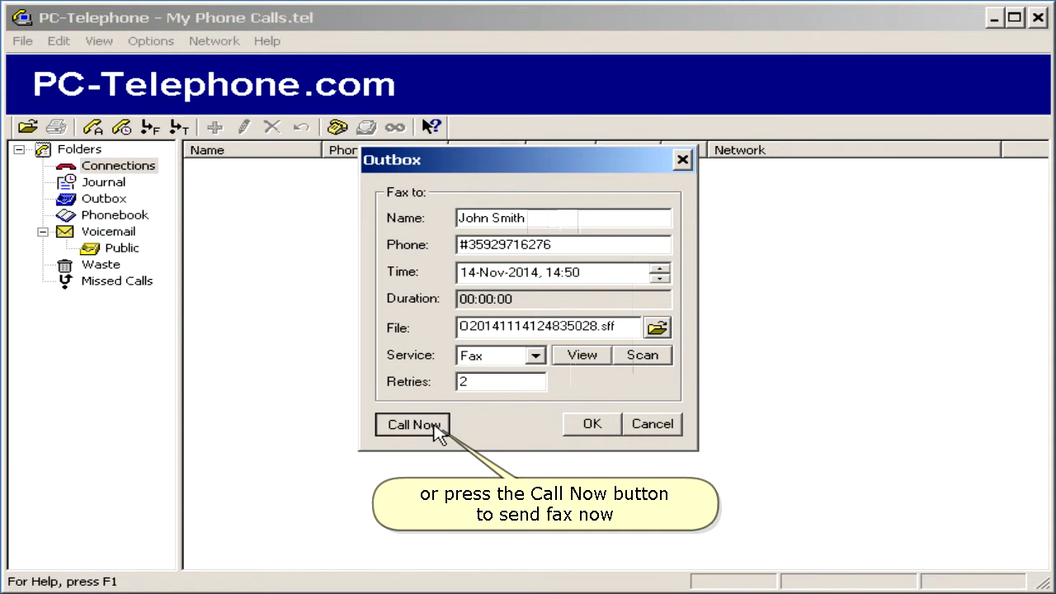
Send the fax to John Smith immediately with Call Now.
{"action": "left_click", "coordinate": [414, 425]}
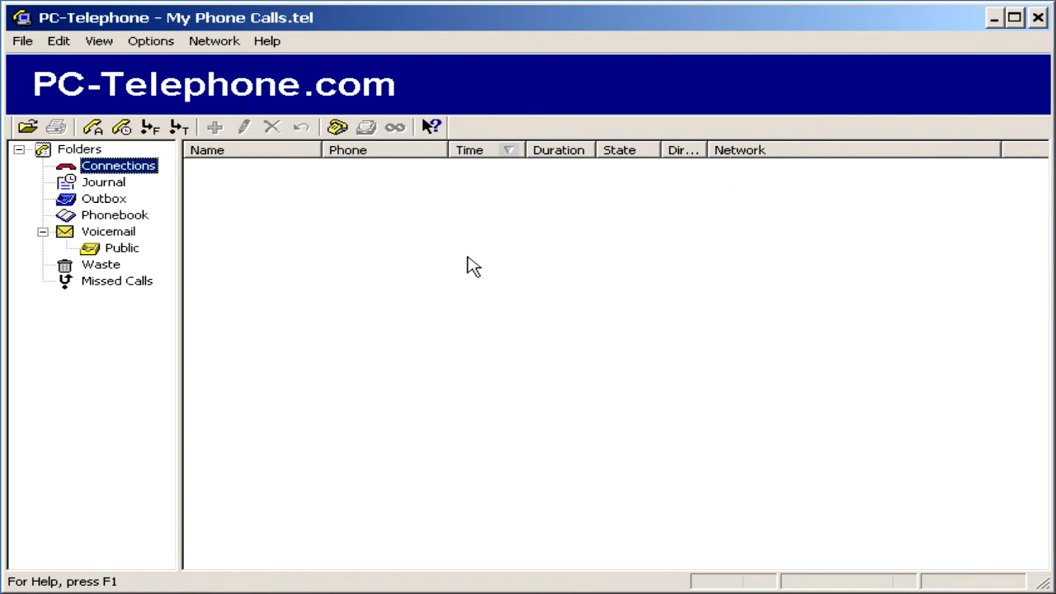
Show the Journal and select the newest John Smith fax entry to view its details.
{"action": "left_click", "coordinate": [102, 186]}
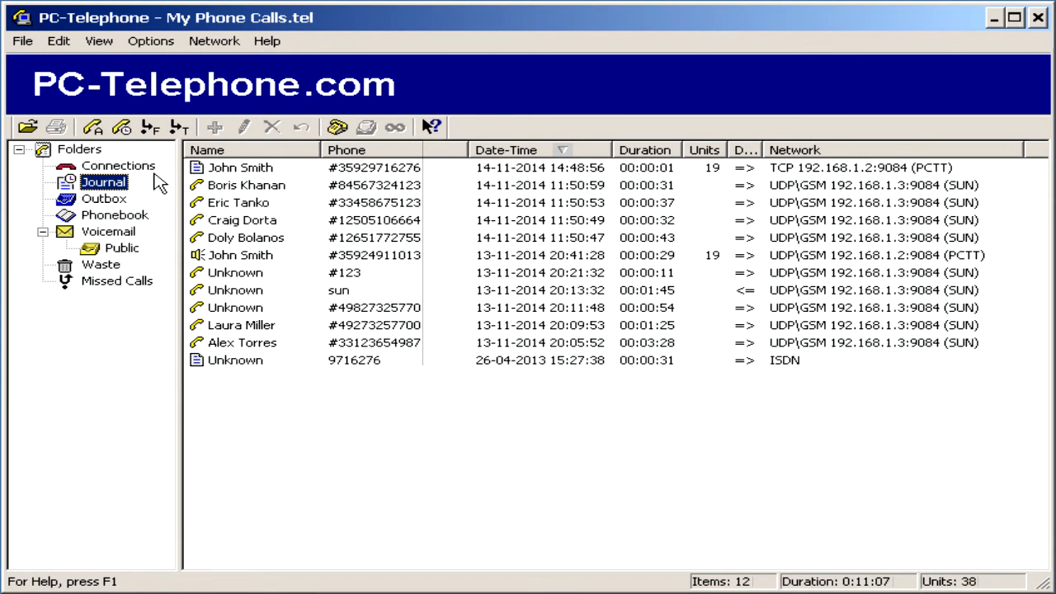
{"action": "left_click", "coordinate": [240, 170]}
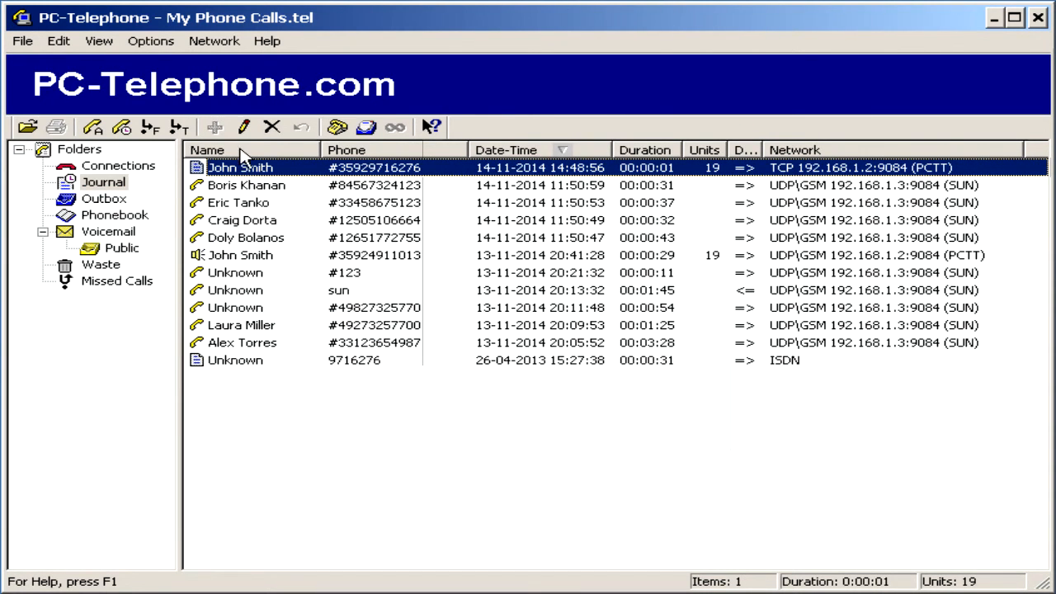
{"action": "left_click", "coordinate": [245, 129]}
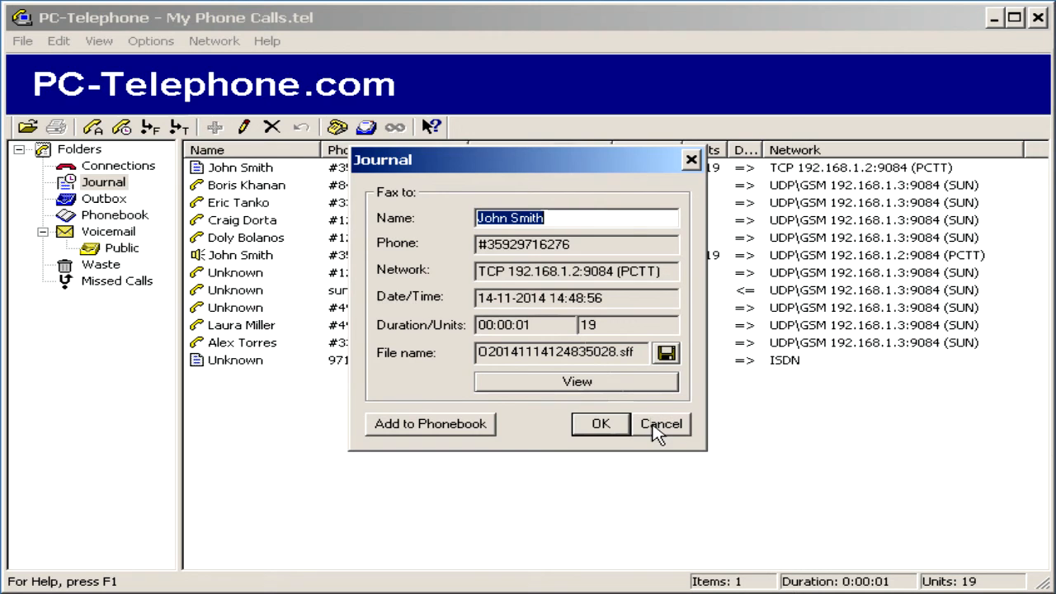
{"action": "left_click", "coordinate": [658, 434]}
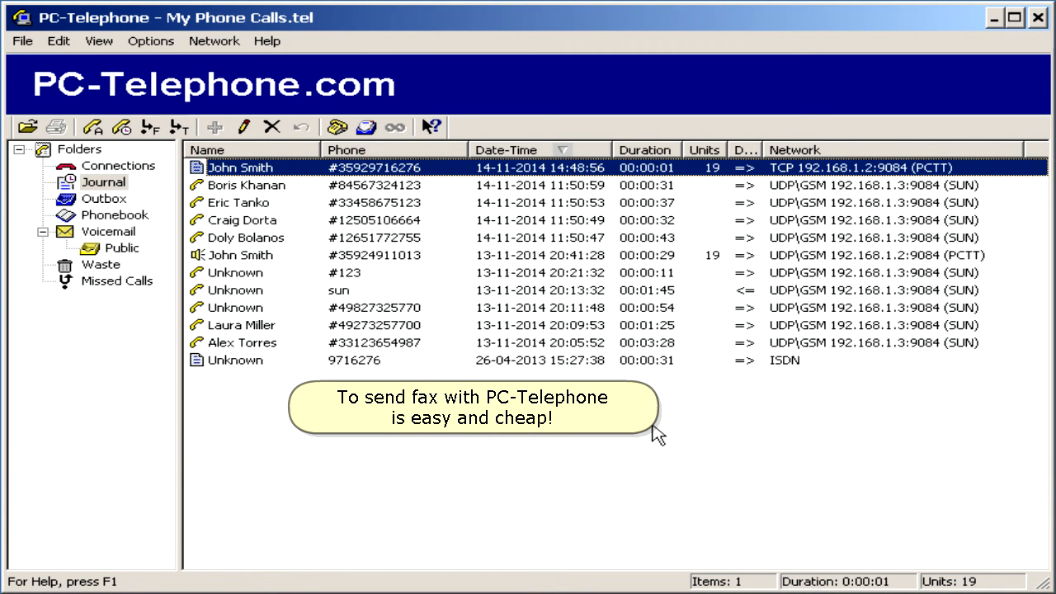